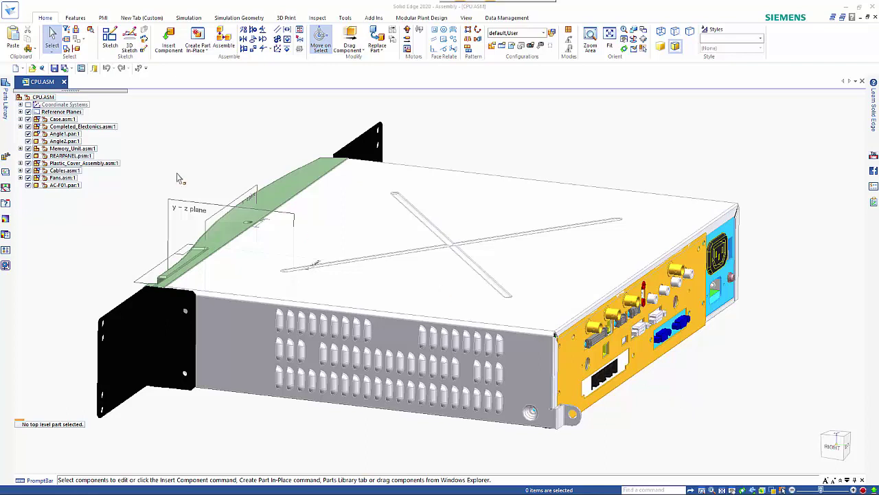
Step: Hide and re-show Case.asm:1 to inspect the interior, then turn the model isometric
left_click(28, 120)
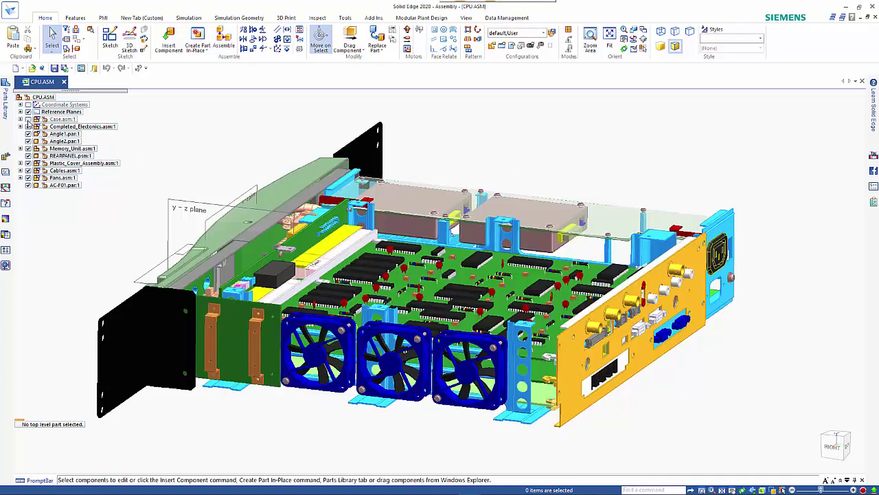
left_click(28, 120)
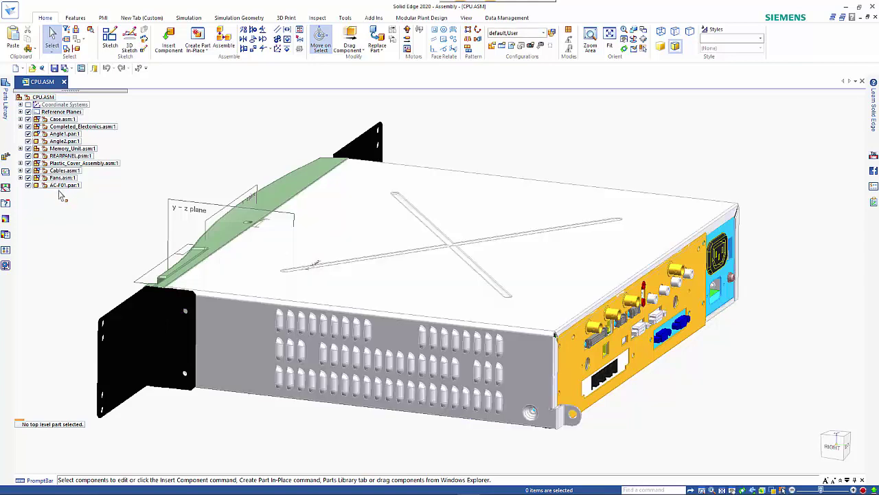
key("ctrl+i")
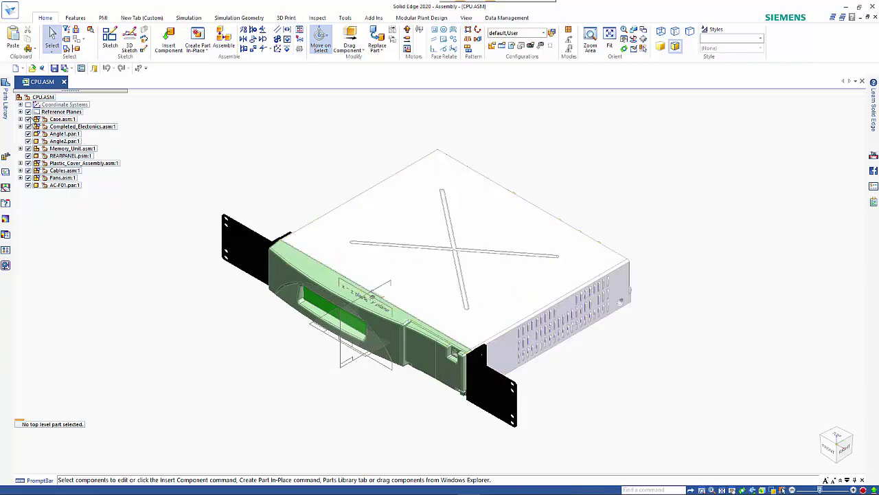
Step: Display the assembly's coordinate systems with Case.asm:1 visible again
left_click(27, 119)
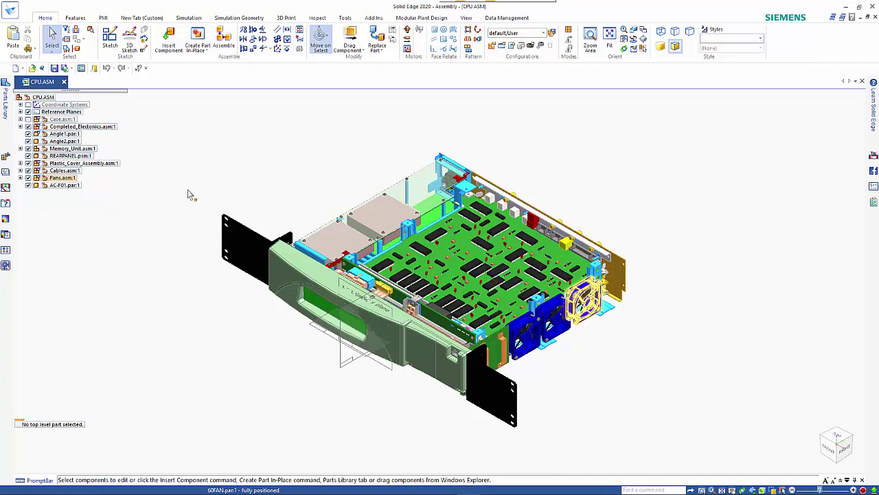
left_click(28, 103)
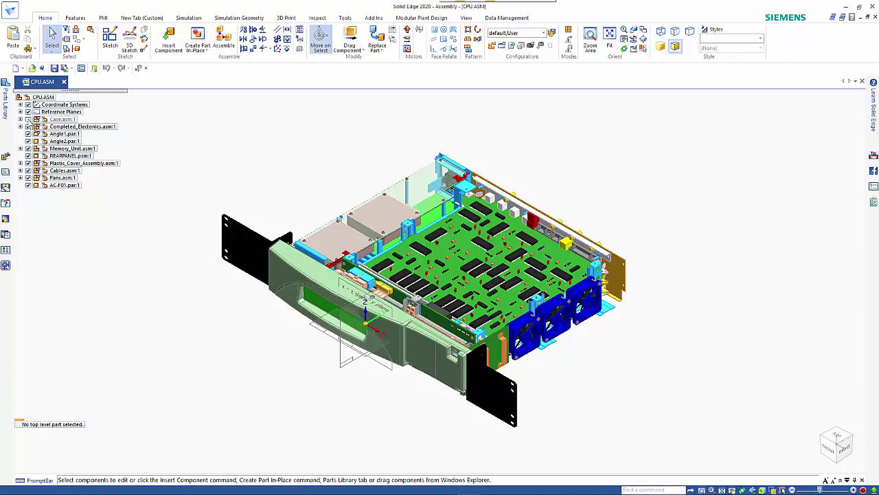
left_click(28, 118)
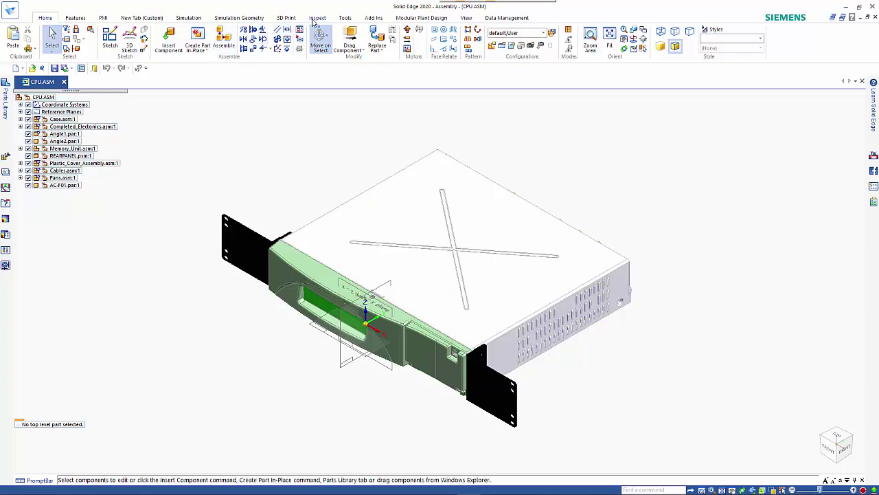
Step: Start a Section by Plane cut from the PMI tab, placing cyan Cutting Plane 1
left_click(103, 19)
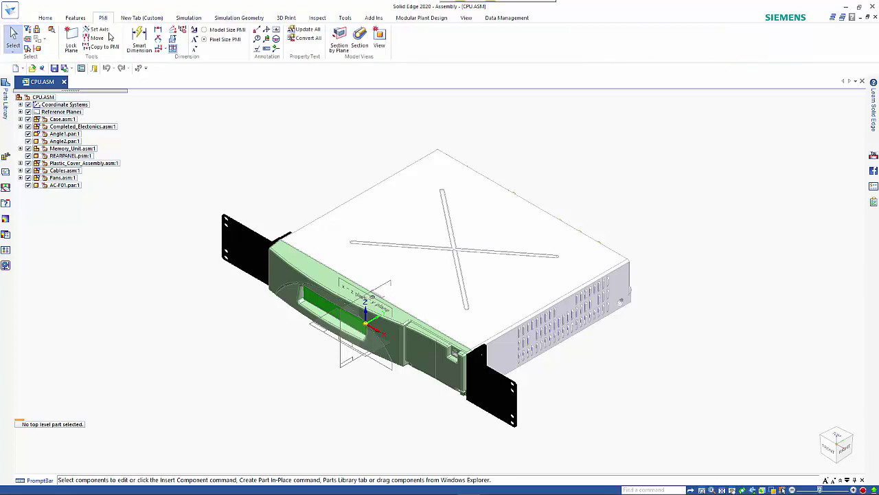
left_click(338, 45)
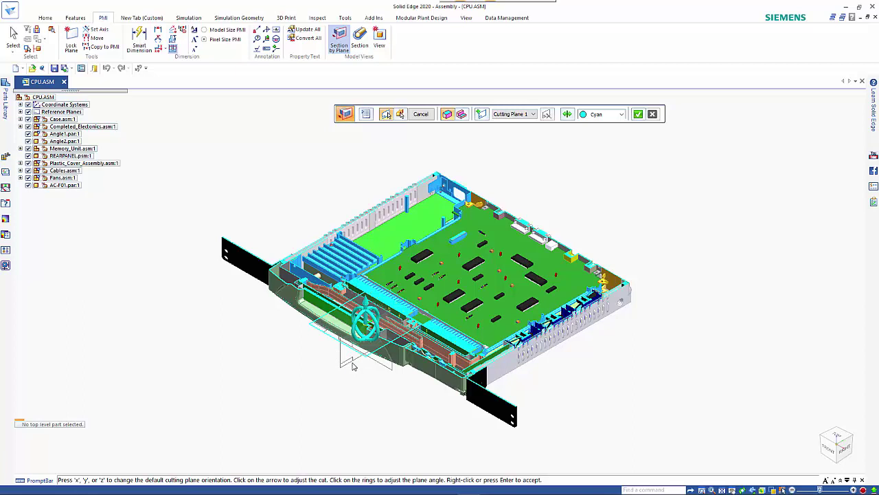
Step: Flip, move back and rotate Cutting Plane 1 to expose the green circuit board
left_click(351, 386)
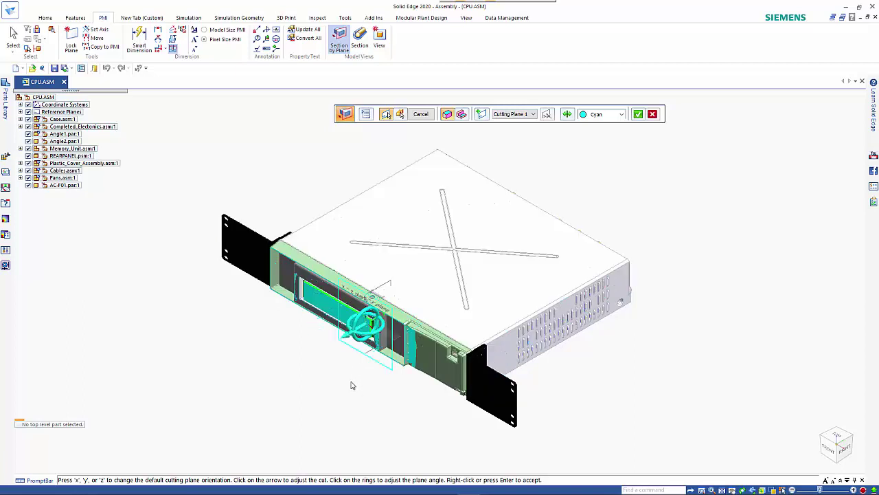
left_click(351, 385)
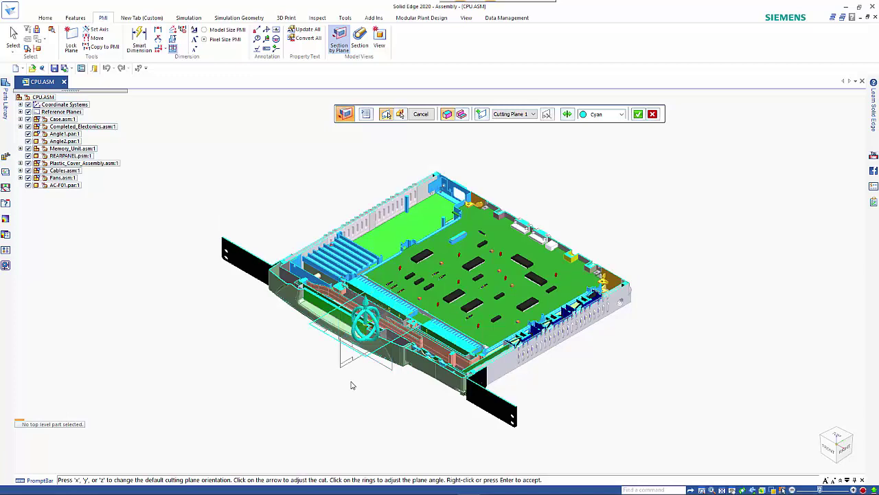
left_click(351, 386)
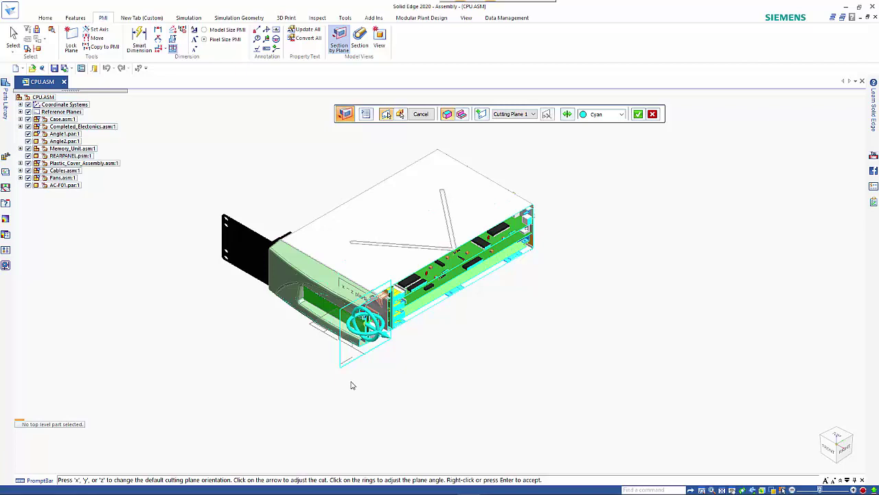
left_click(351, 386)
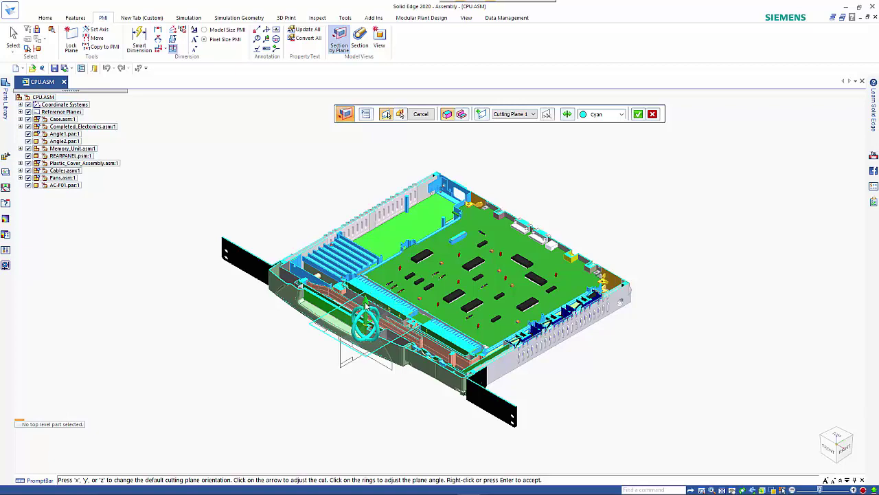
left_click_drag(366, 308, 362, 294)
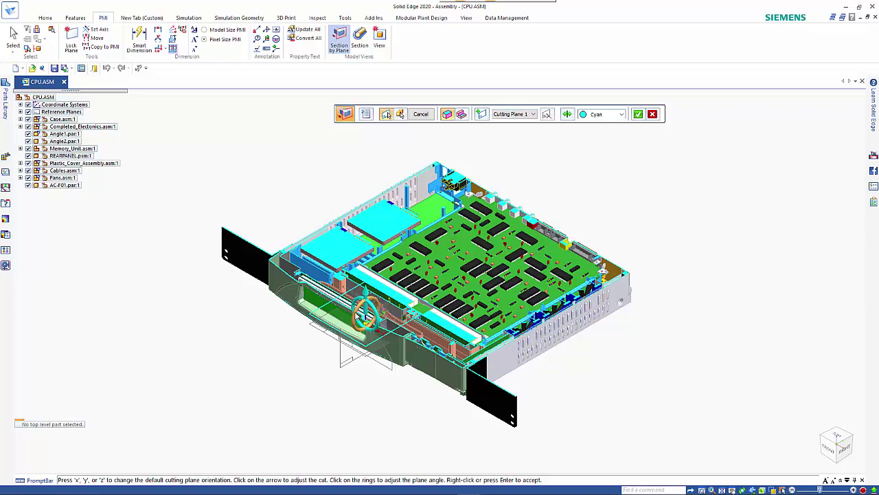
left_click(362, 311)
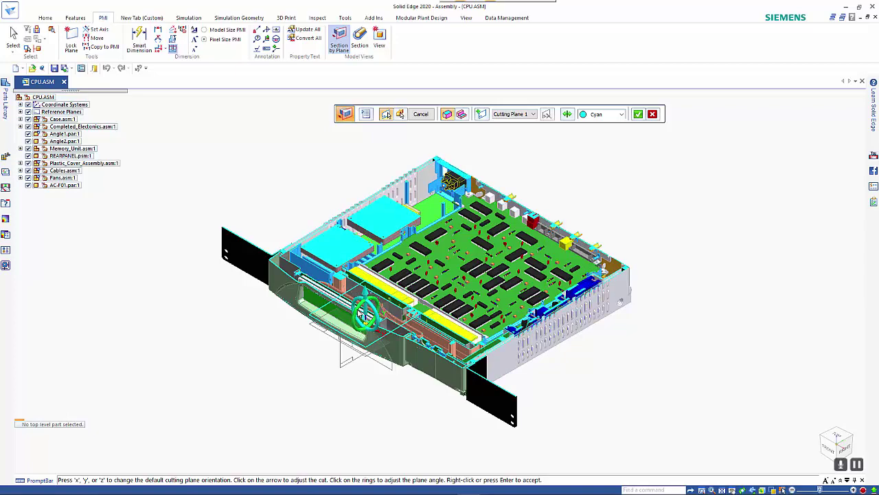
mouse_move(362, 311)
left_mouse_down()
mouse_move(357, 327)
mouse_move(360, 312)
left_mouse_up()
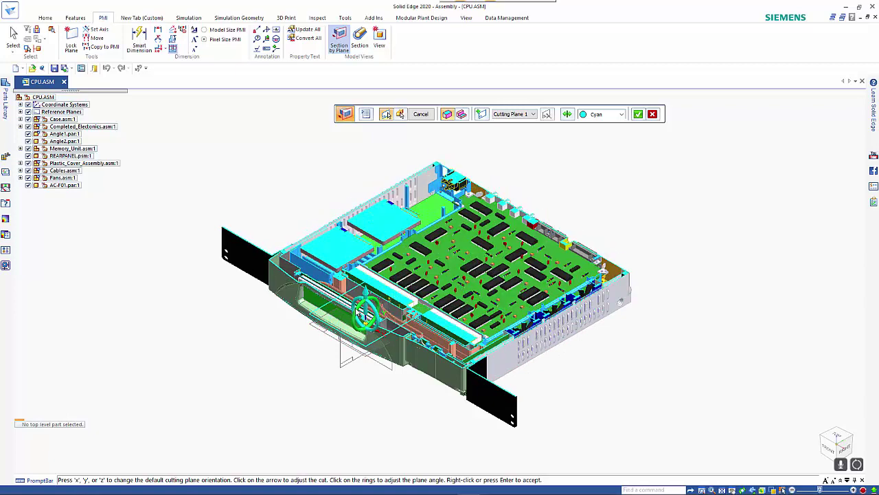
Step: Add magenta Cutting Plane 2 near the rear right end and turn on Bounded
left_click(481, 115)
left_click_drag(369, 338, 465, 377)
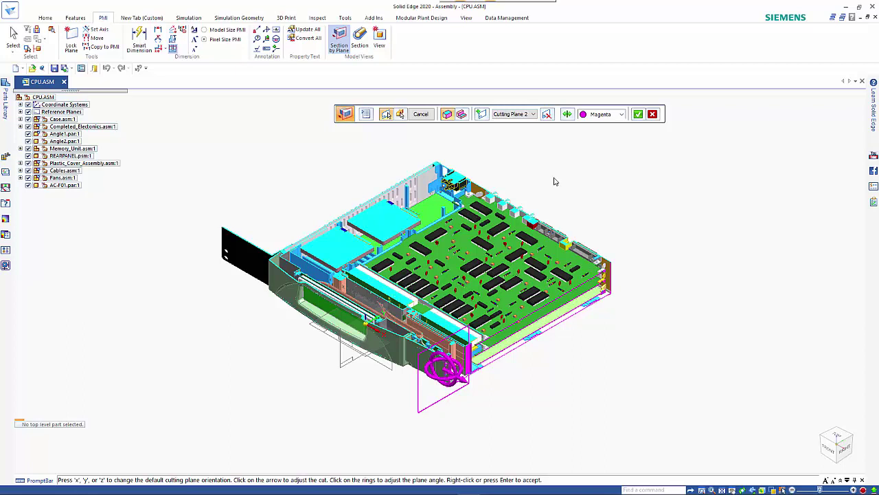
left_click(567, 114)
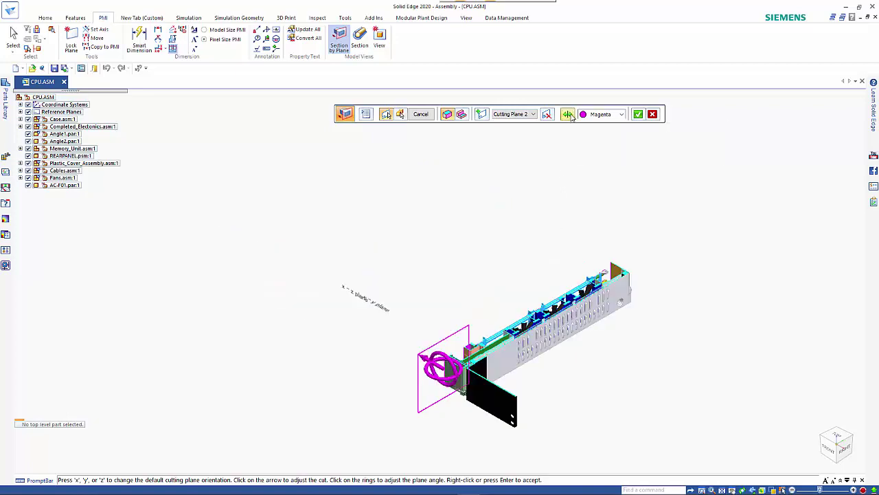
left_click(569, 116)
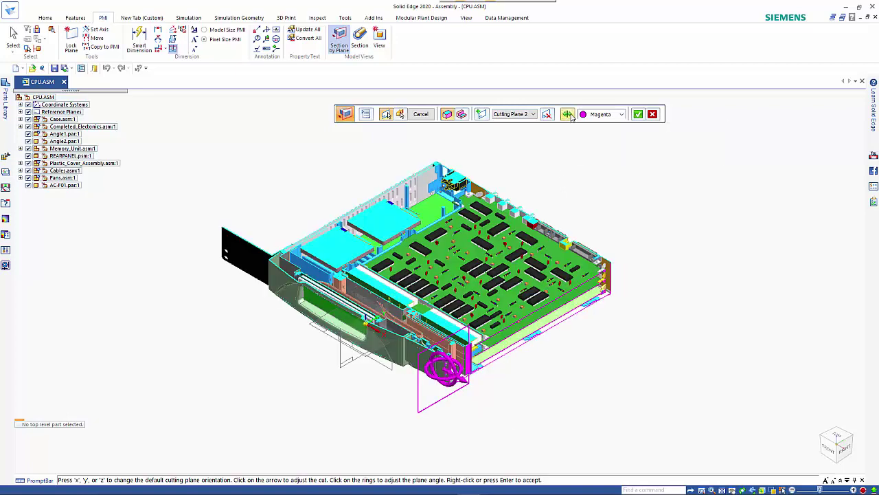
left_click(462, 114)
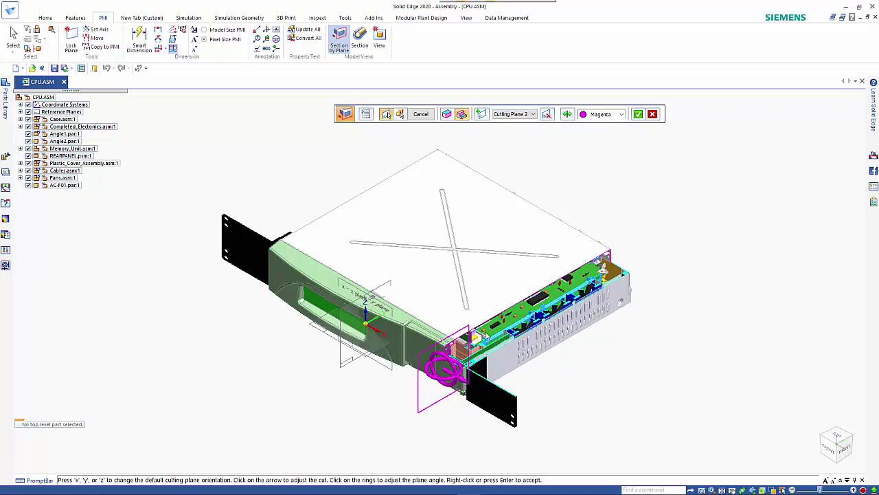
Step: Turn Bounded off and review Cutting Plane 1, then Cutting Plane 2
left_click(447, 114)
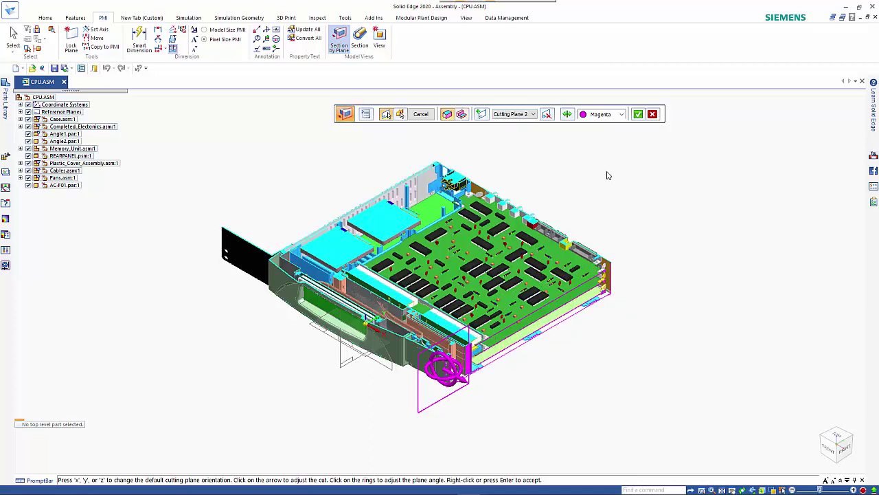
left_click(533, 115)
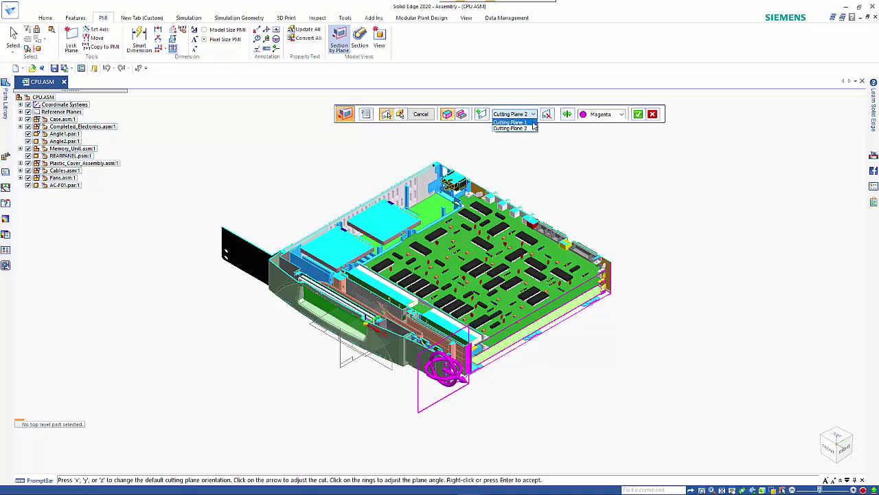
left_click(533, 122)
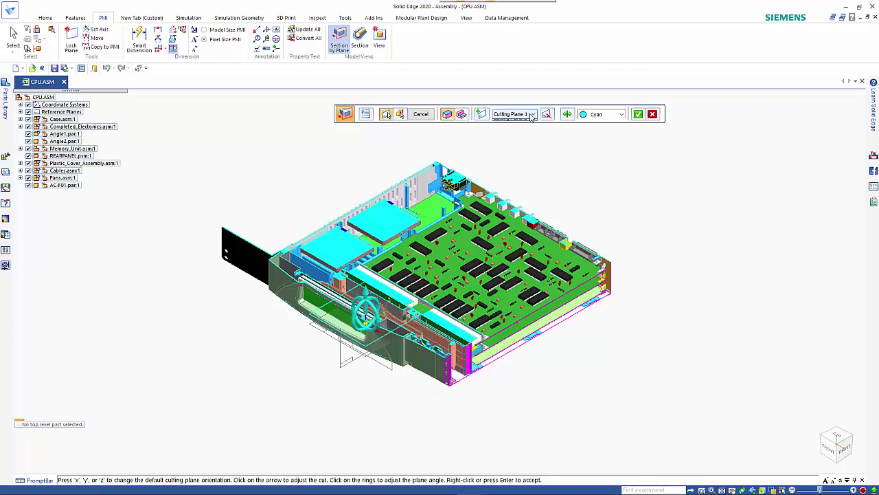
left_click(533, 116)
left_click(530, 130)
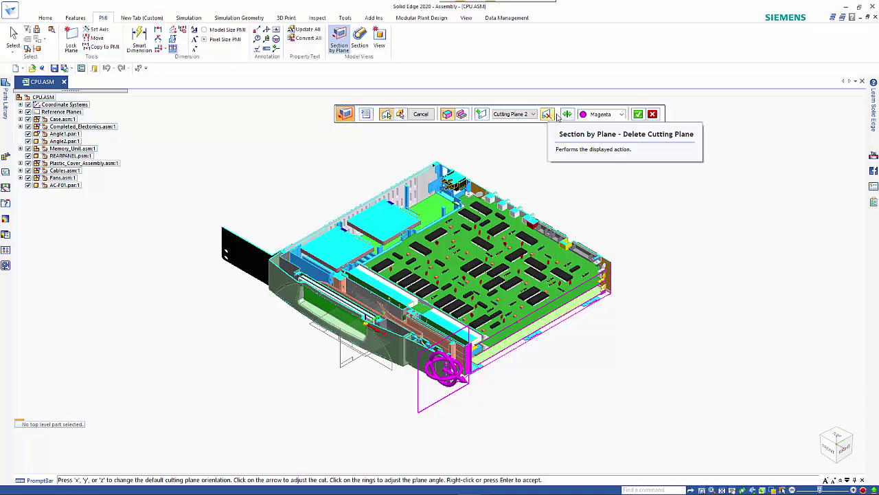
Step: Accept the cutting planes and keep Cut all parts for the section
left_click(639, 115)
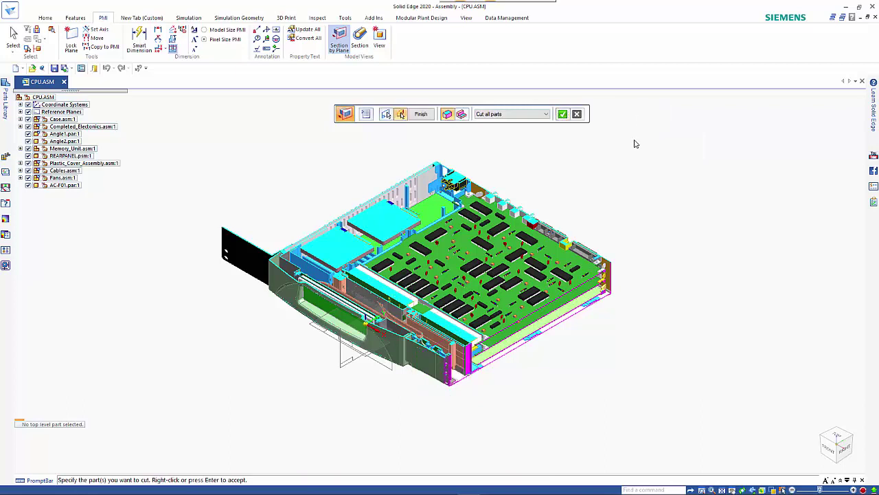
left_click(520, 116)
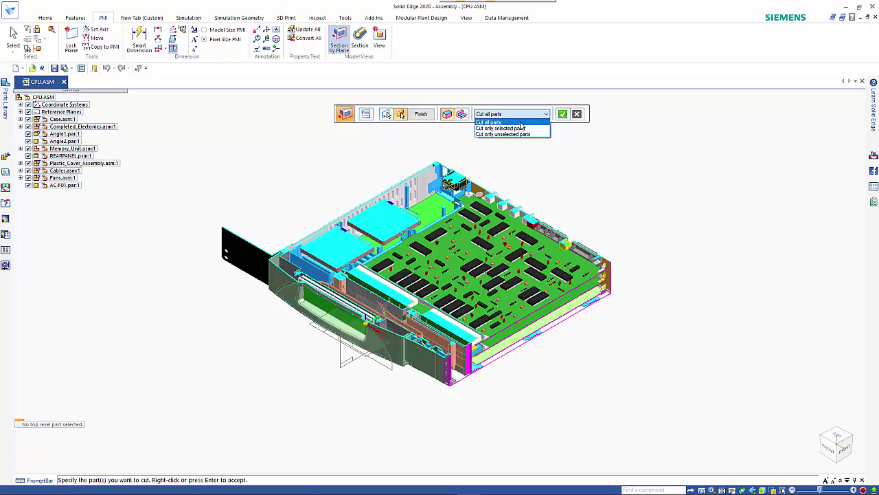
left_click(510, 123)
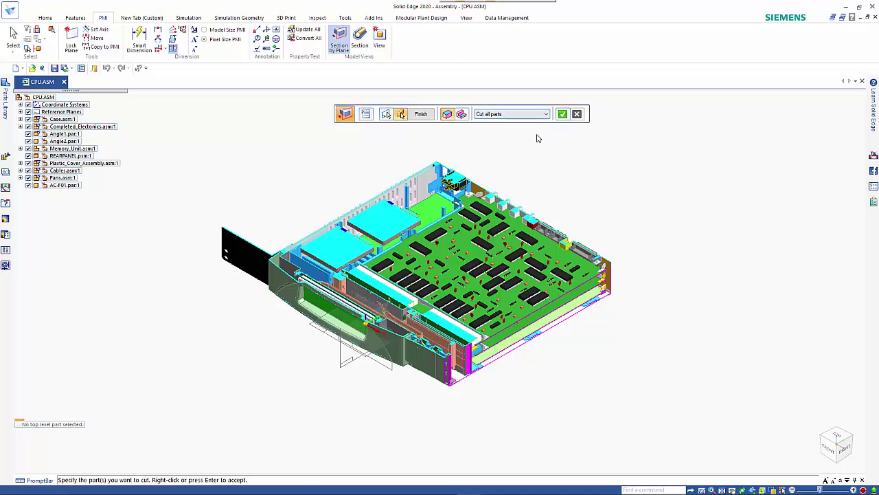
left_click(563, 114)
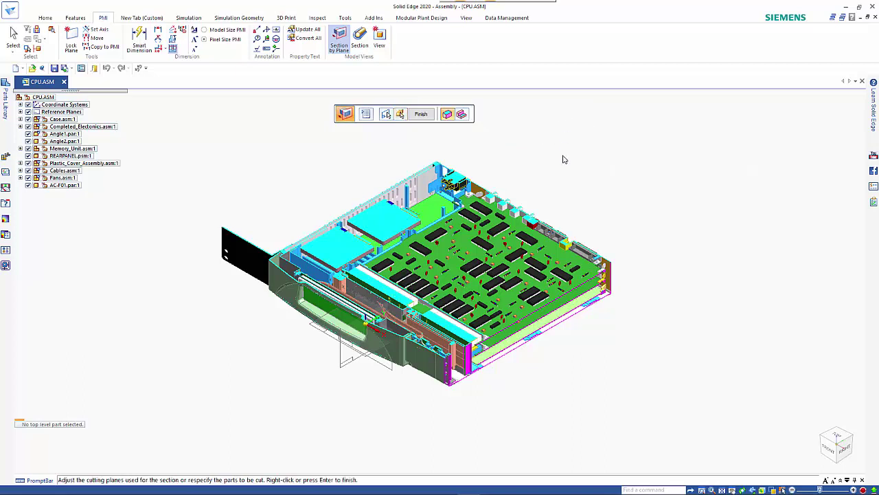
Step: Finish the section and select Section 1 A under Section Views
left_click(422, 114)
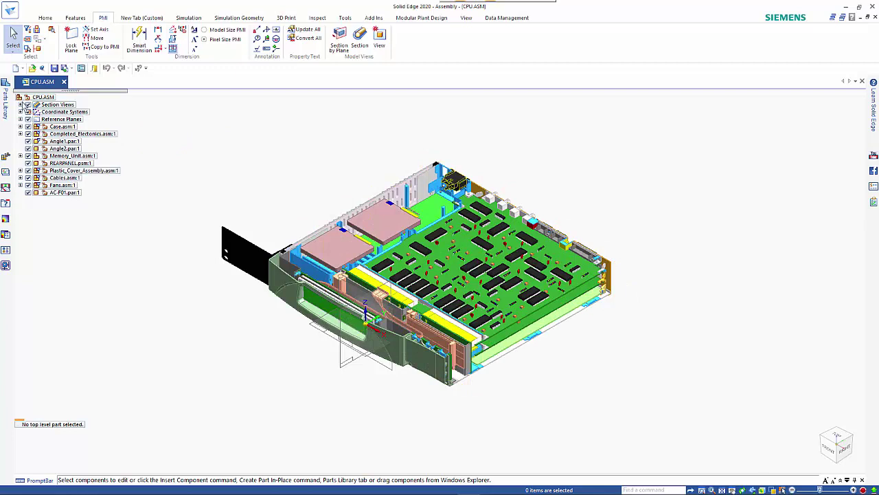
left_click(21, 104)
left_click(66, 112)
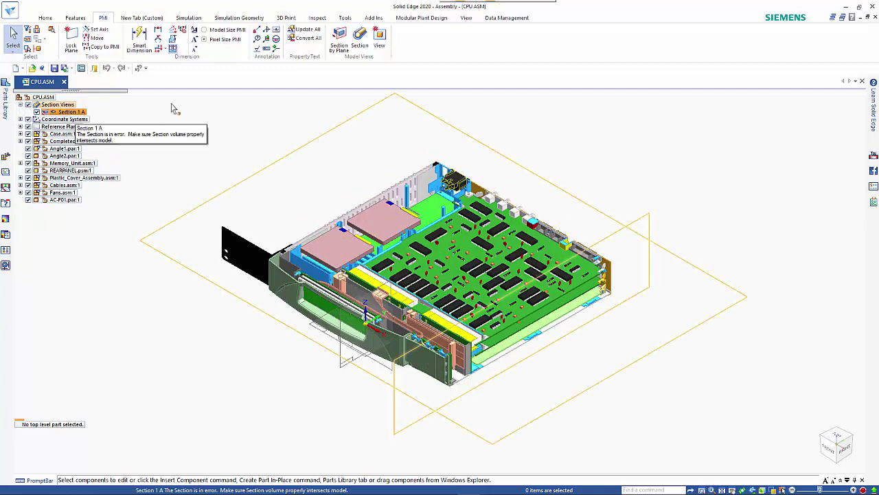
Step: Begin a new section by plane with Section 1 A turned off, nudging the cyan plane
left_click(206, 102)
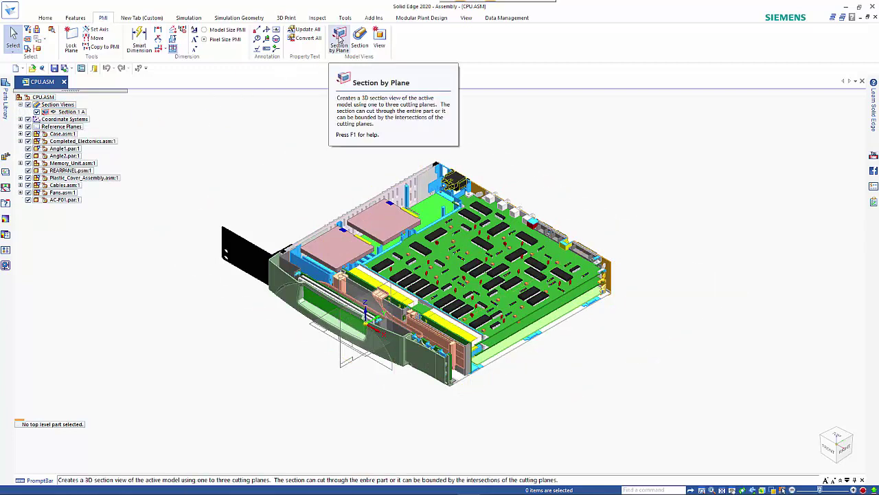
left_click(340, 40)
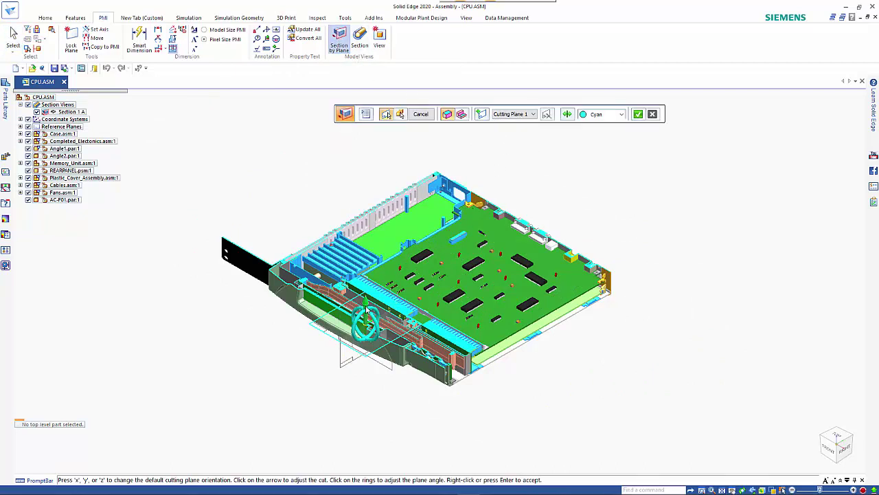
left_click_drag(366, 310, 366, 308)
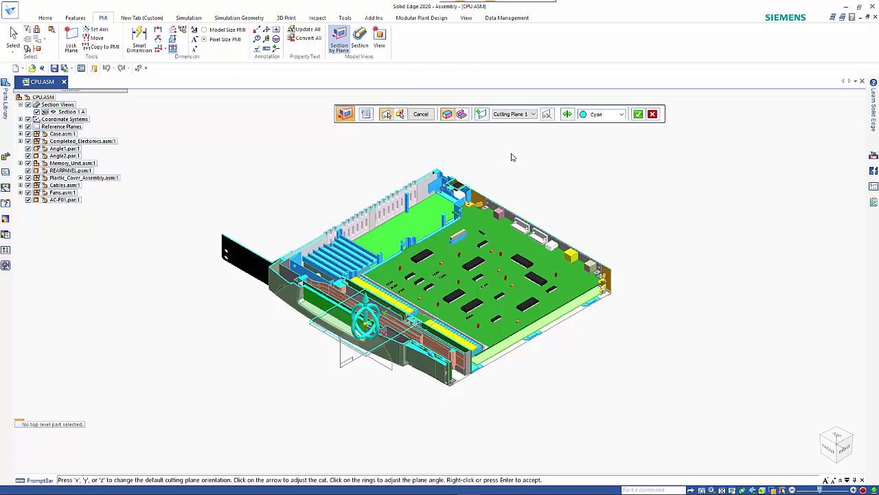
left_click(37, 112)
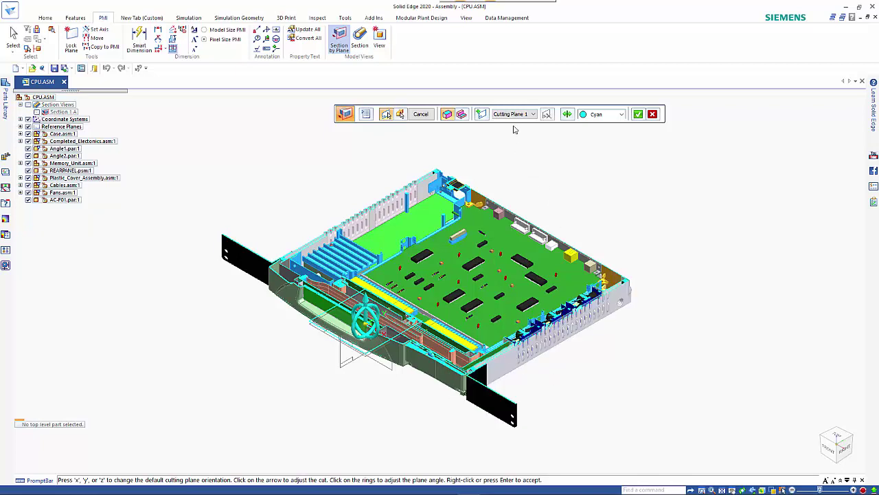
Step: Move Cutting Plane 2 toward the front right end, cut all parts, and finish Section 2 B
left_click(482, 115)
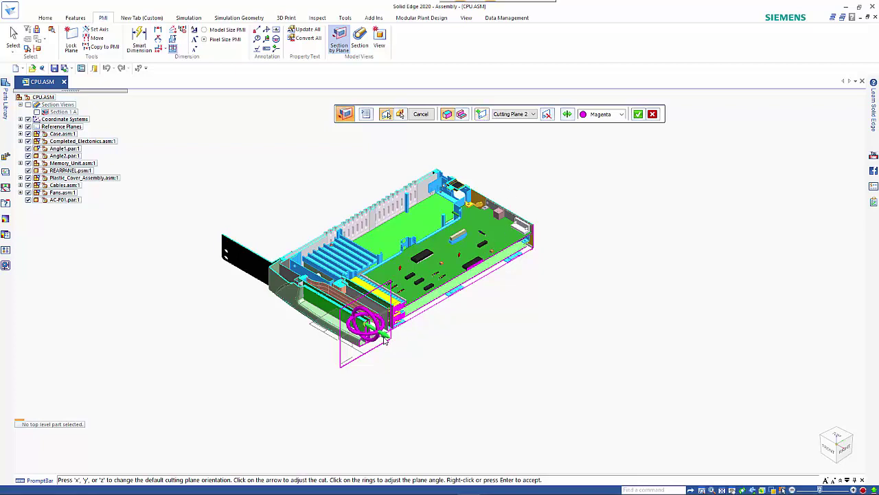
left_click_drag(386, 342, 470, 373)
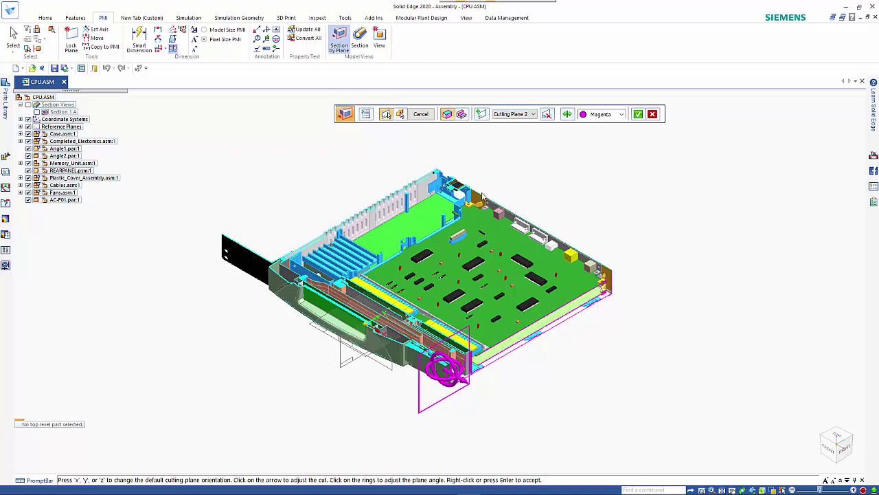
left_click(638, 114)
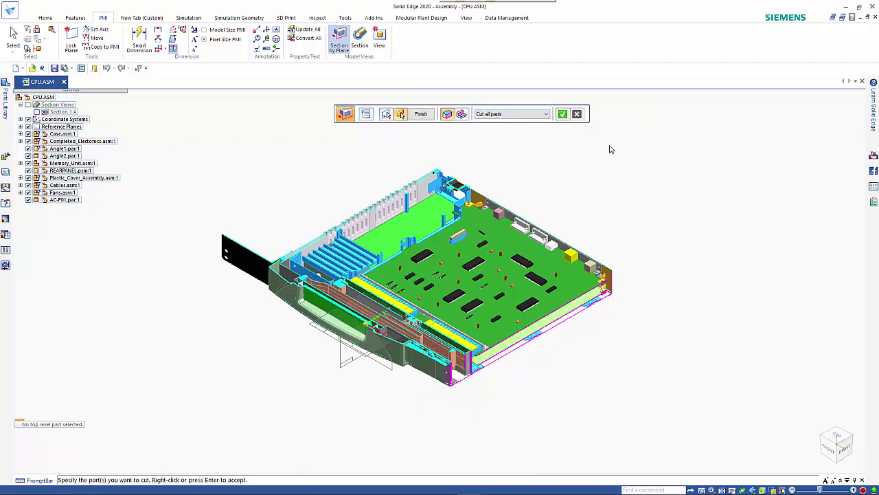
left_click(563, 114)
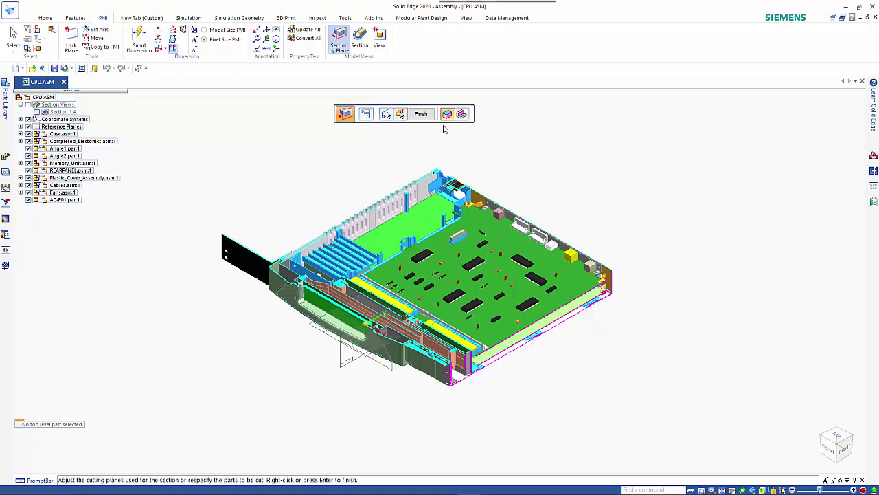
left_click(421, 114)
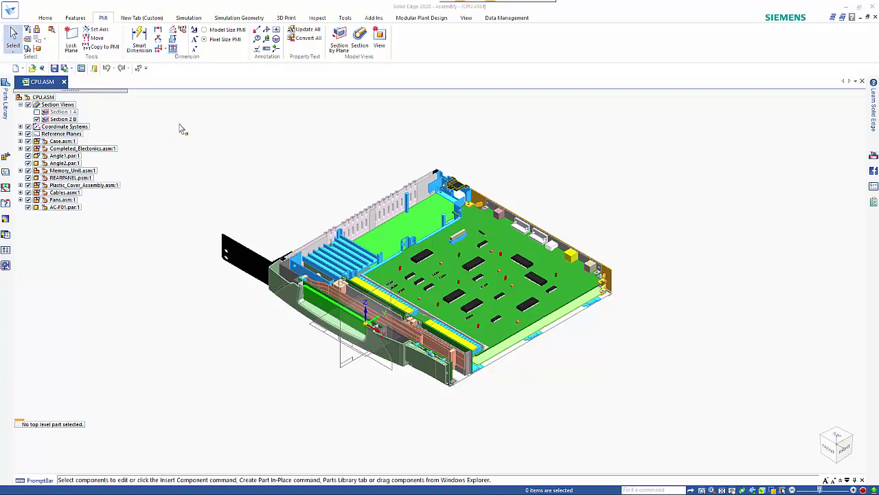
Step: Create a Drawing of Active Model draft from the ISO metric template with the view wizard
left_click(9, 9)
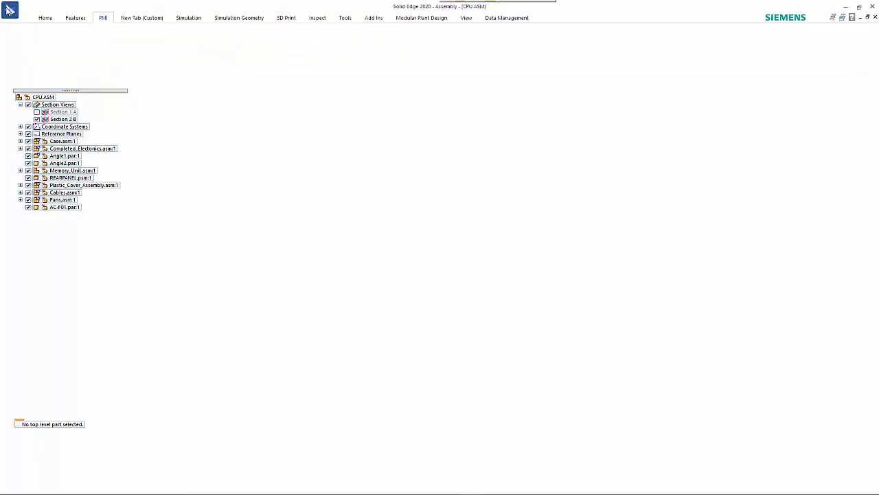
left_click(13, 53)
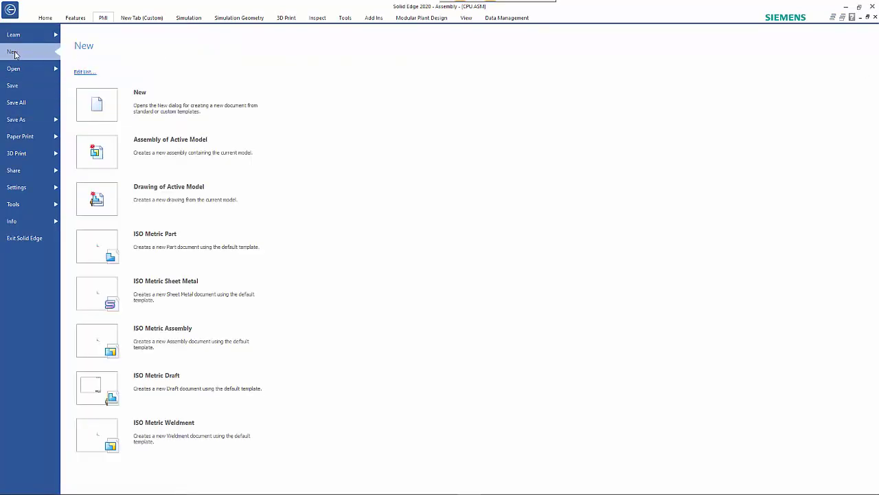
left_click(167, 205)
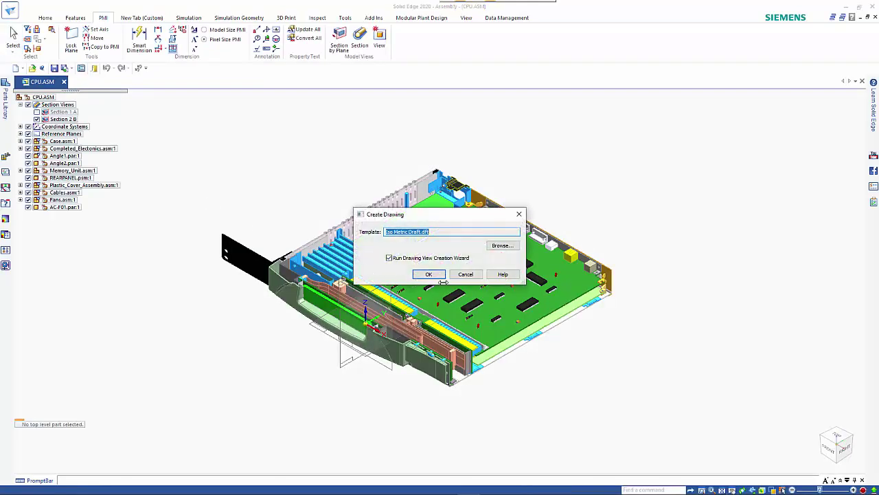
left_click(432, 276)
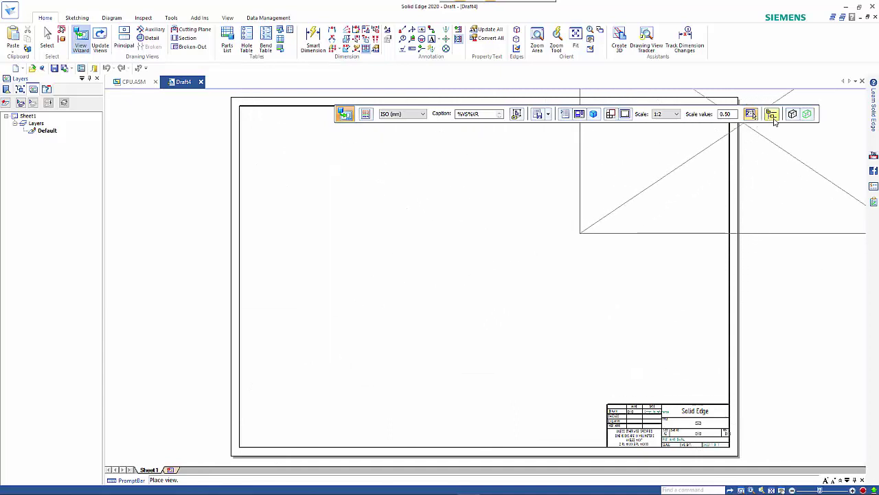
Step: Apply Section 1 A in the view's model display settings and place it at the sheet's upper left
left_click(773, 115)
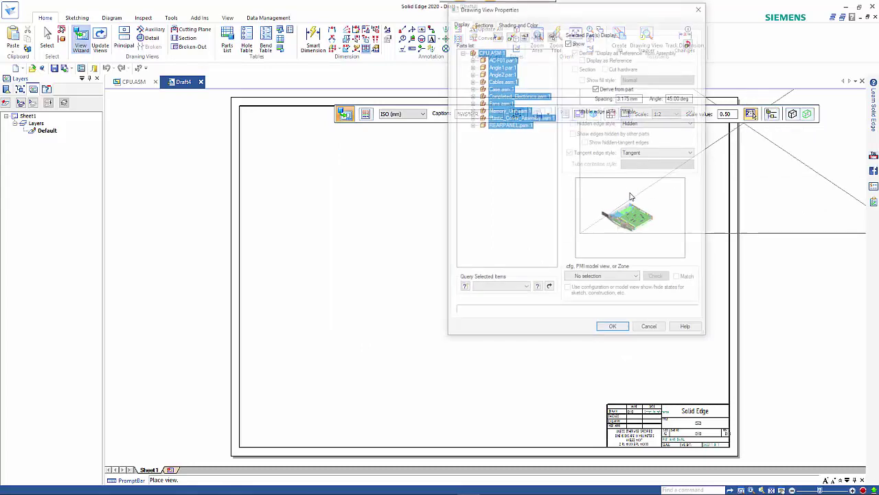
left_click(484, 23)
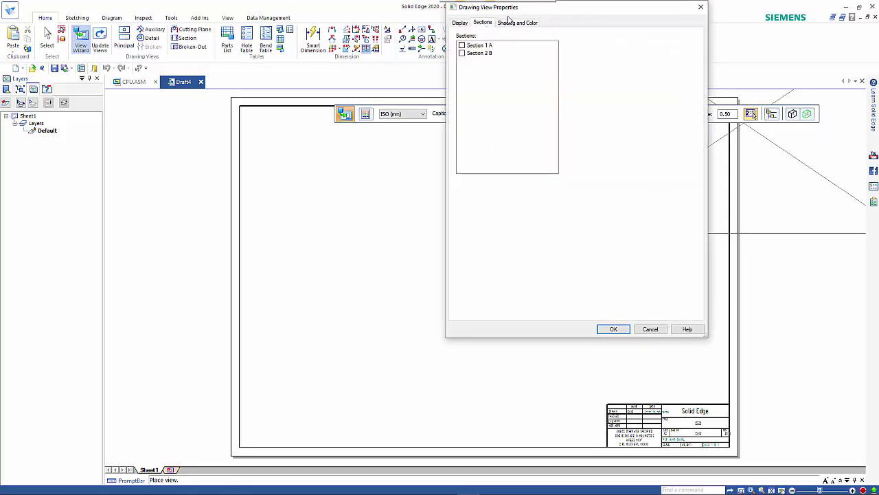
left_click_drag(525, 11, 443, 77)
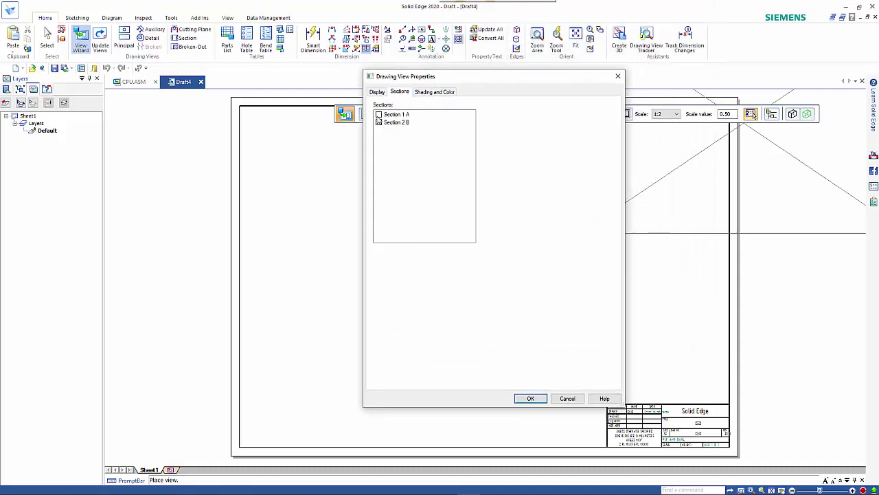
left_click(378, 114)
left_click(530, 398)
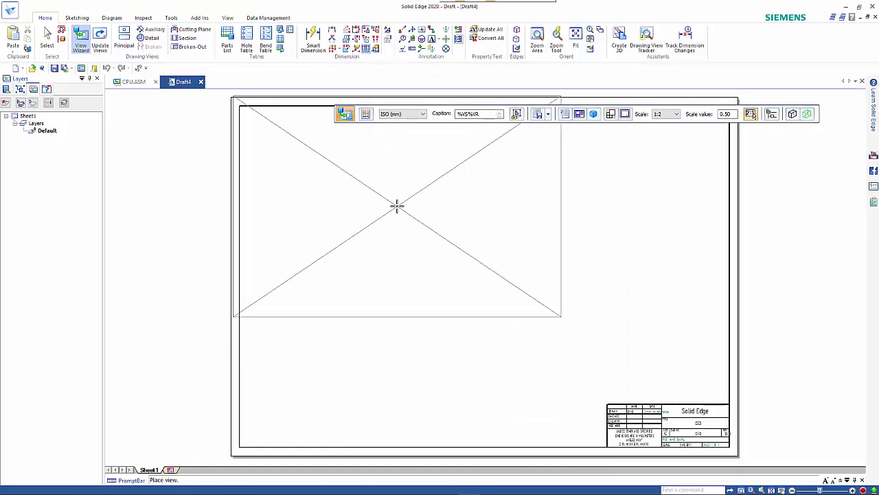
left_click(397, 206)
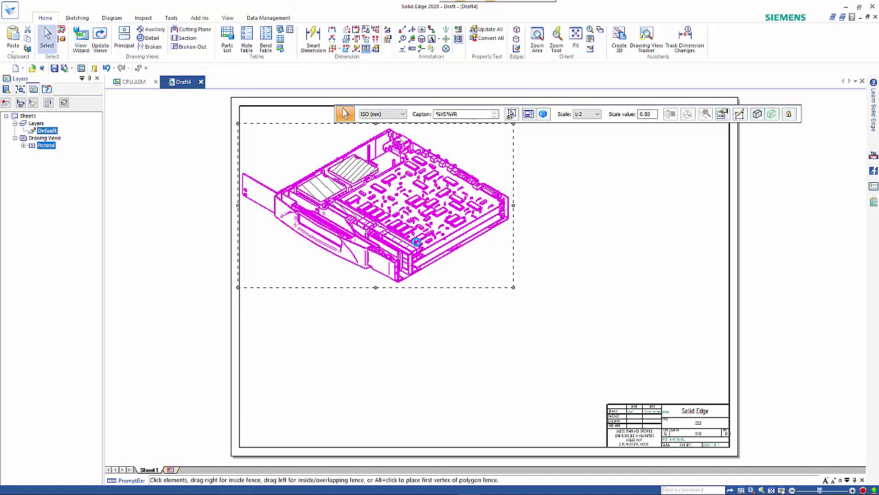
Step: Shade the first view with visible edges and start a new drawing view of the CPU assembly
left_click(758, 114)
left_click(773, 156)
left_click(89, 49)
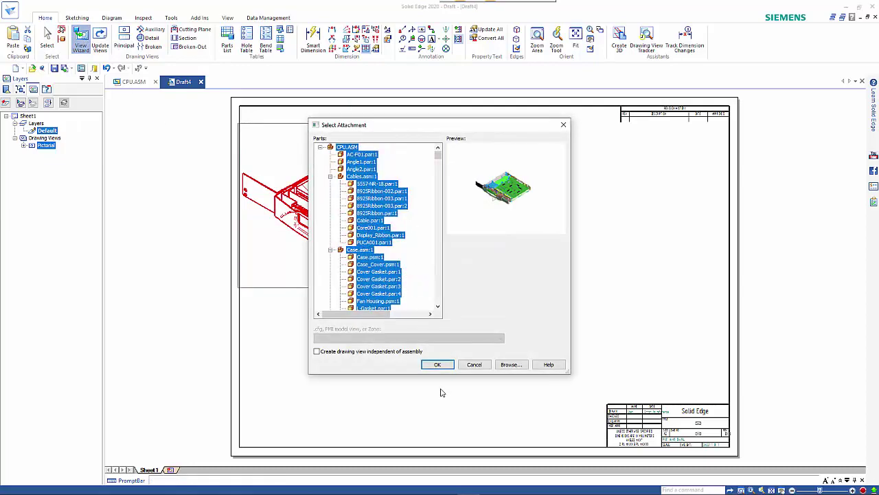
left_click(437, 364)
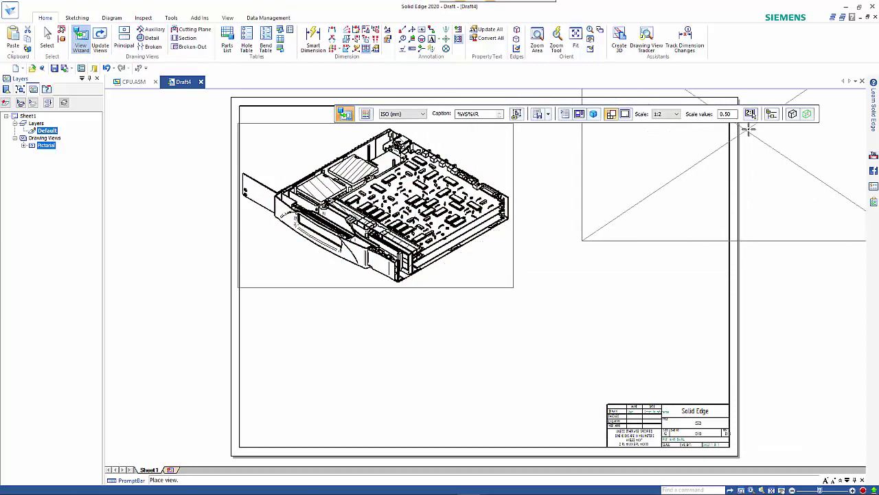
Step: Set the new view's model display to Section 2 B with Shaded rendering
left_click(772, 114)
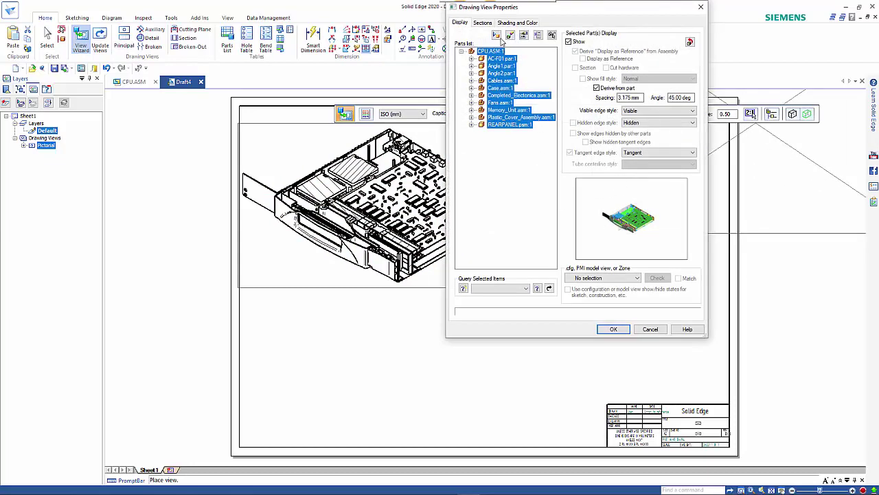
left_click(483, 24)
left_click(480, 54)
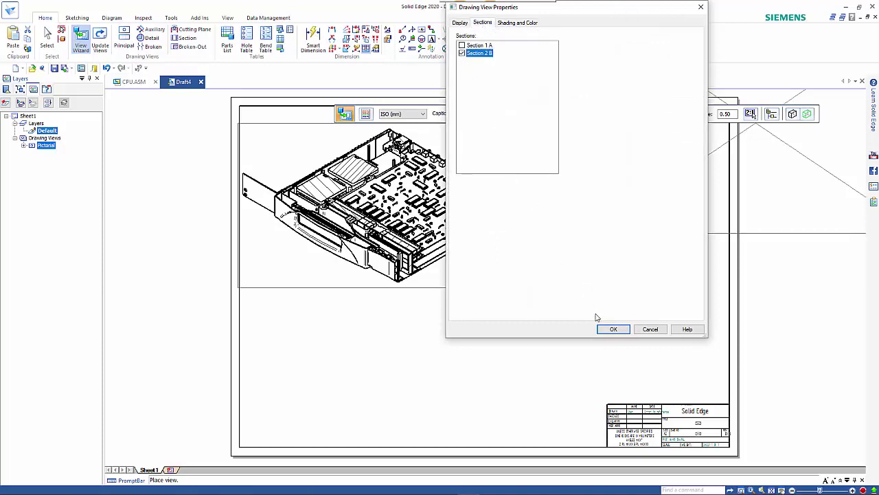
left_click(613, 329)
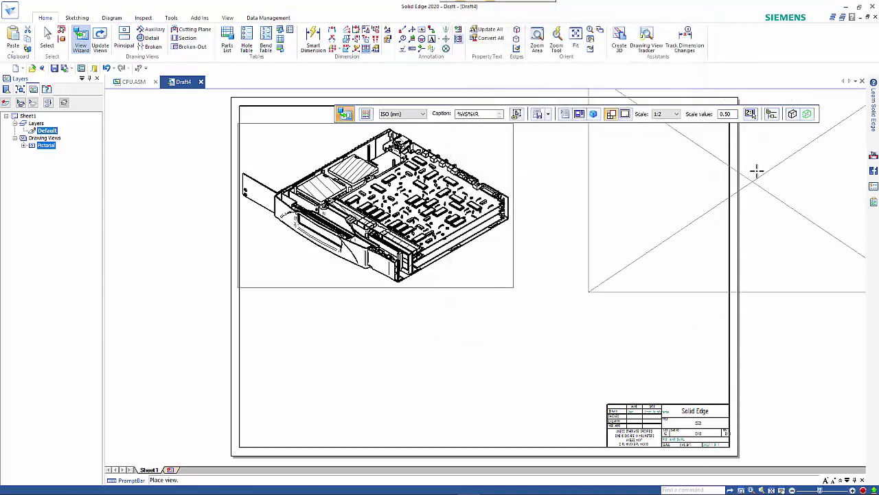
left_click(792, 114)
left_click(801, 141)
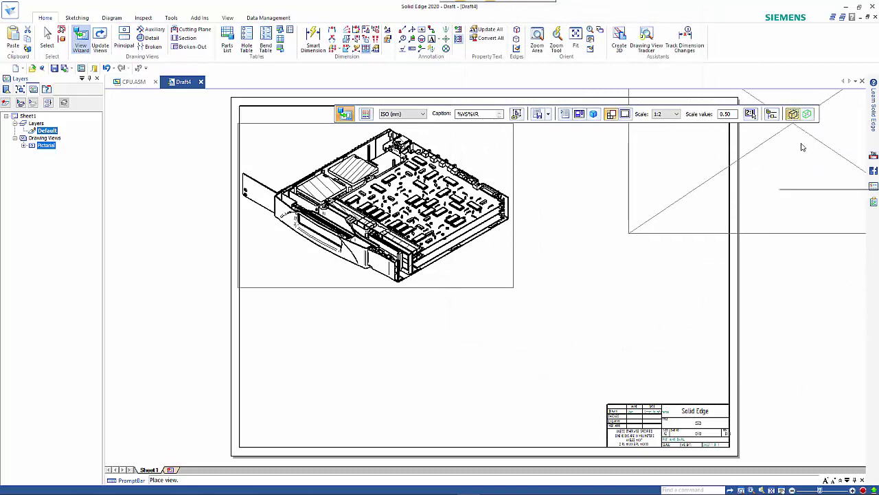
Step: Drop the Section 2 B view at lower right, nudge it up, and run Update Views
left_click(614, 336)
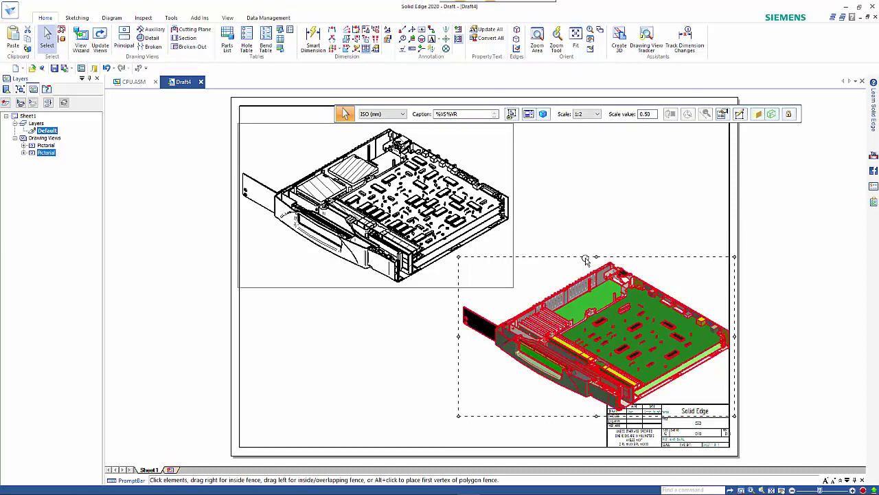
left_click_drag(581, 252, 581, 243)
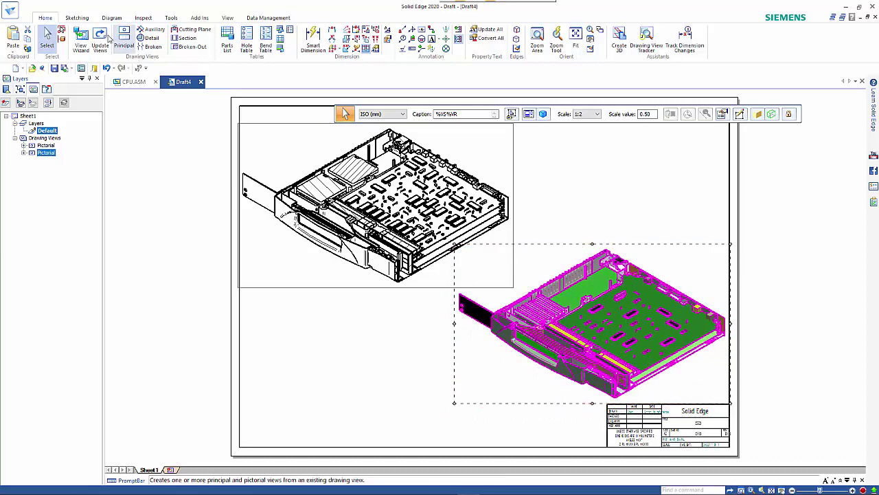
left_click(100, 42)
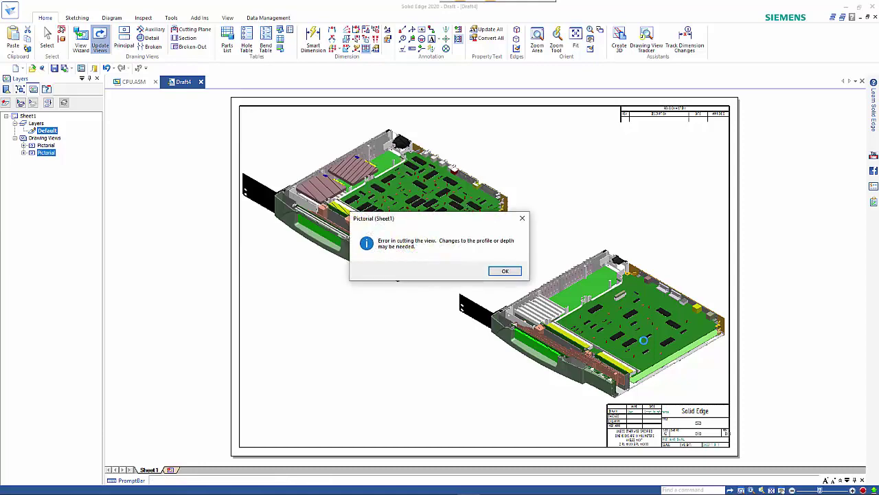
key("Return")
left_click(570, 321)
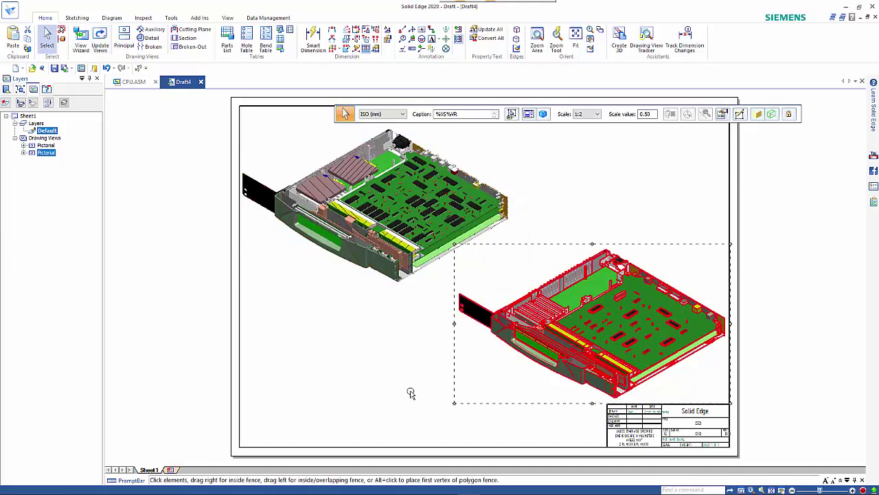
left_click(379, 379)
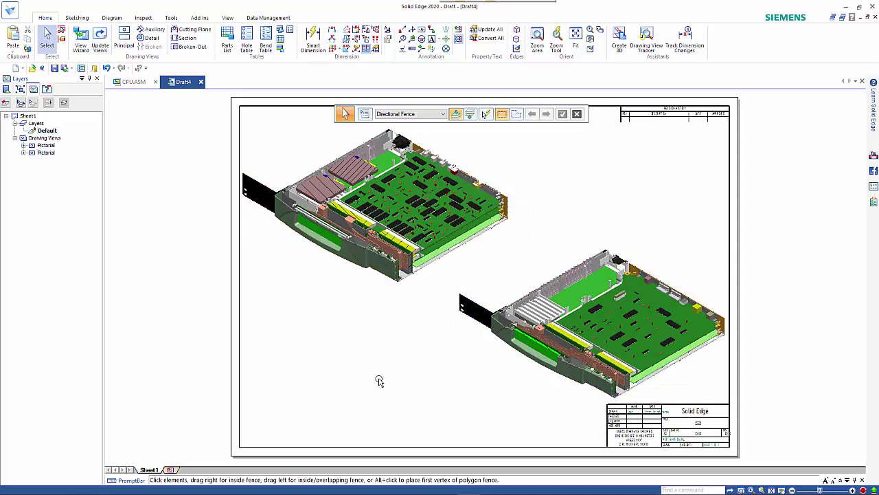